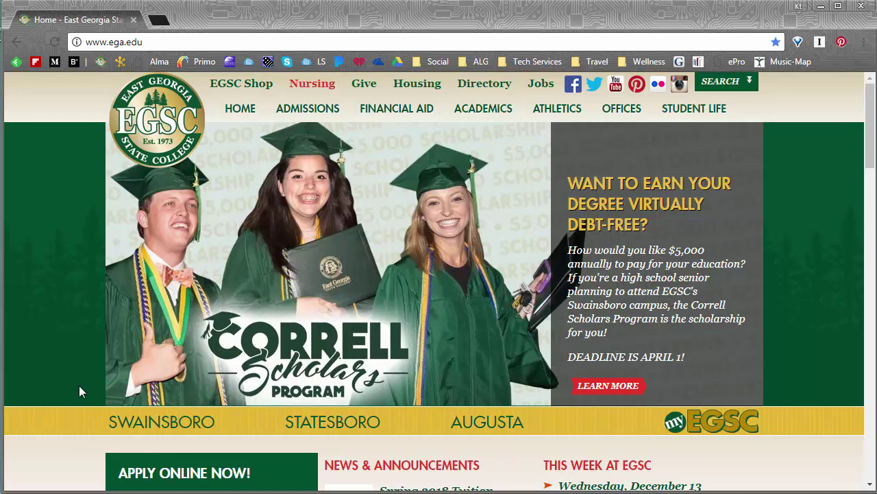
Go from the EGSC Library page's GALILEO tab to the galileo.usg.edu Scholar search page
left_click_drag(872, 130, 870, 360)
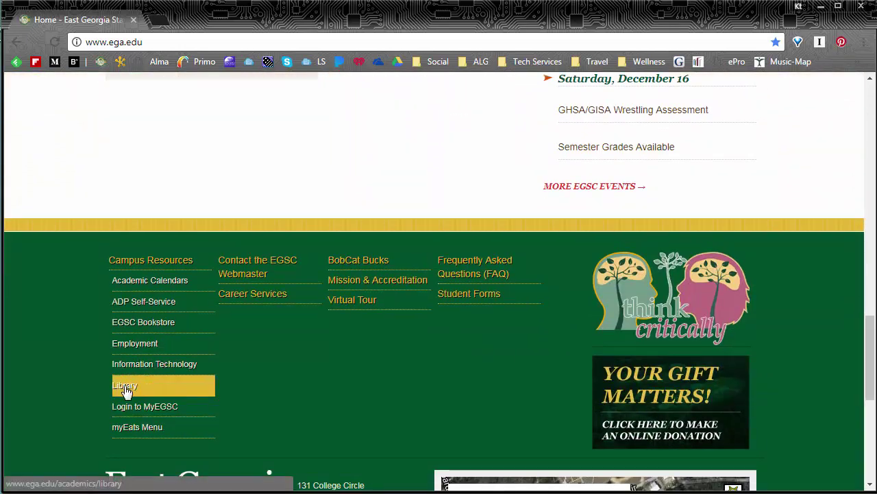
left_click(125, 389)
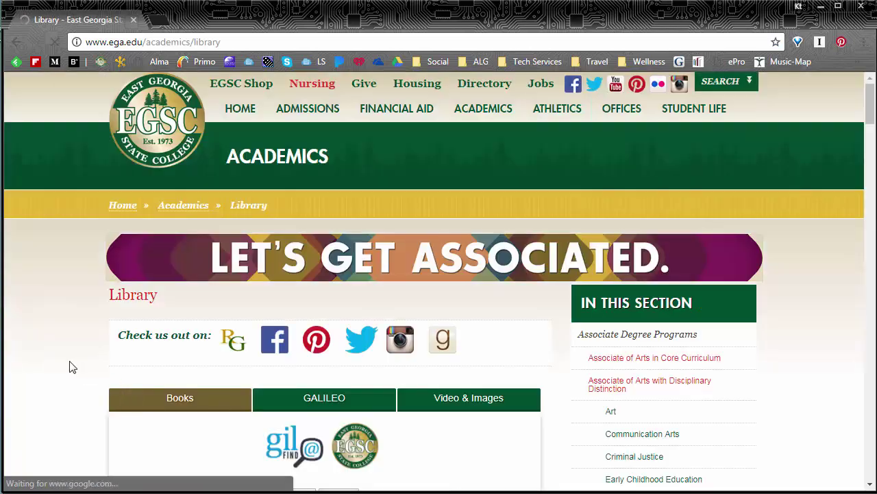
scroll(72, 367, "down", 3)
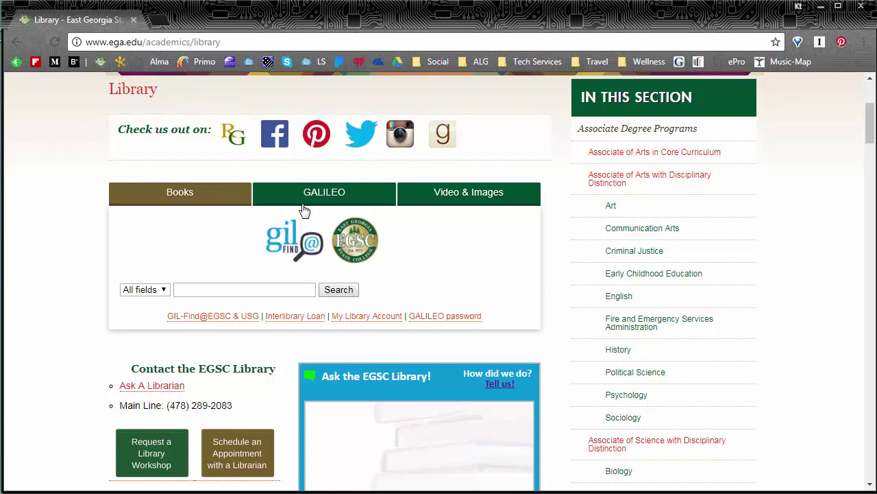
left_click(327, 198)
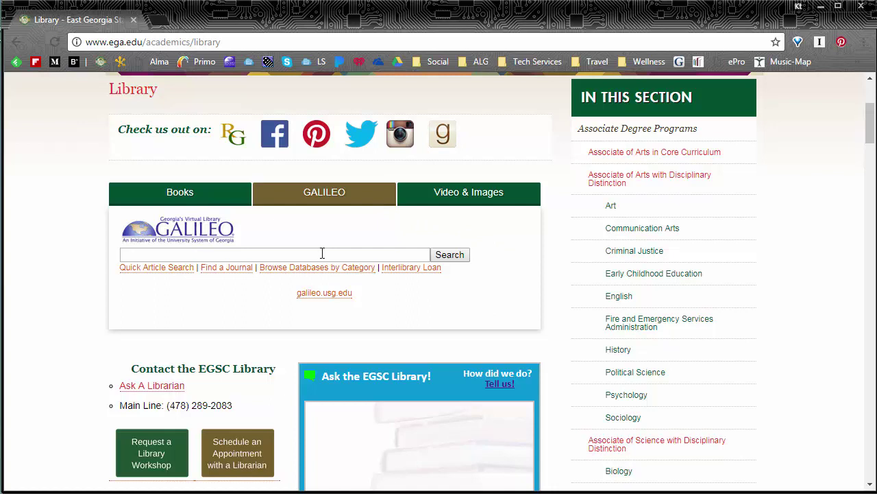
left_click(326, 295)
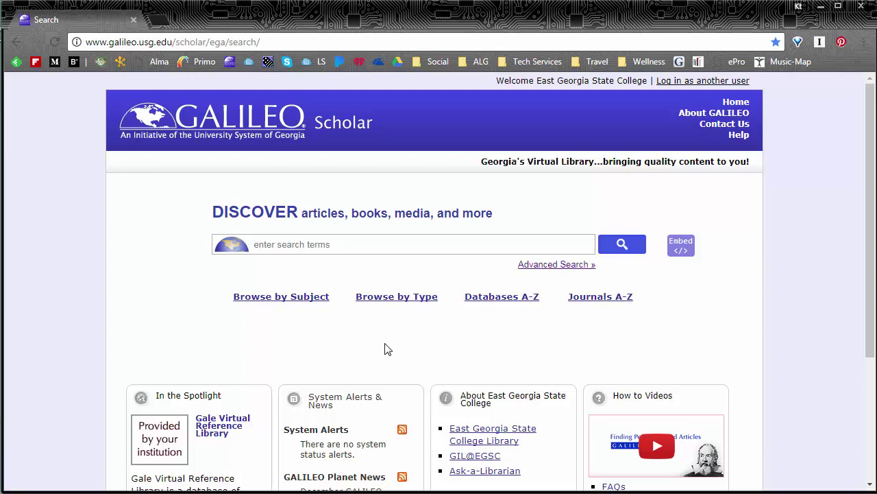
List the Databases A-Z under the letter N to find Nexis Uni
left_click(518, 307)
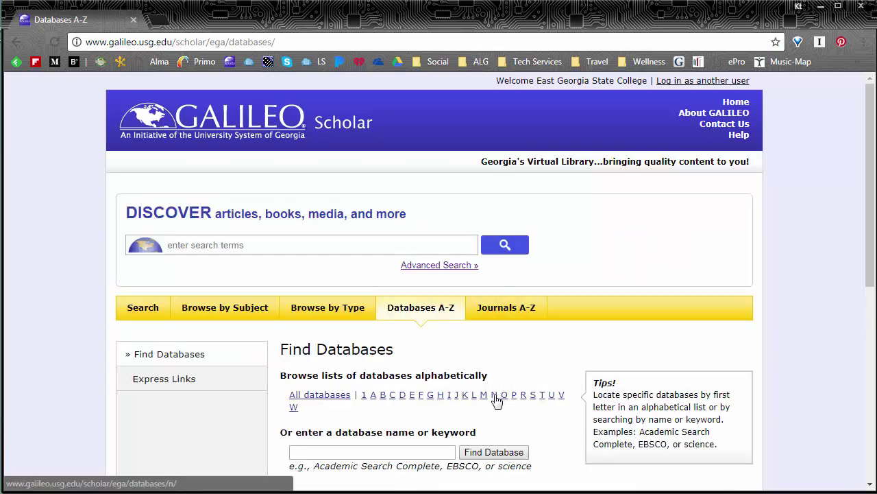
left_click(494, 396)
scroll(573, 348, "down", 8)
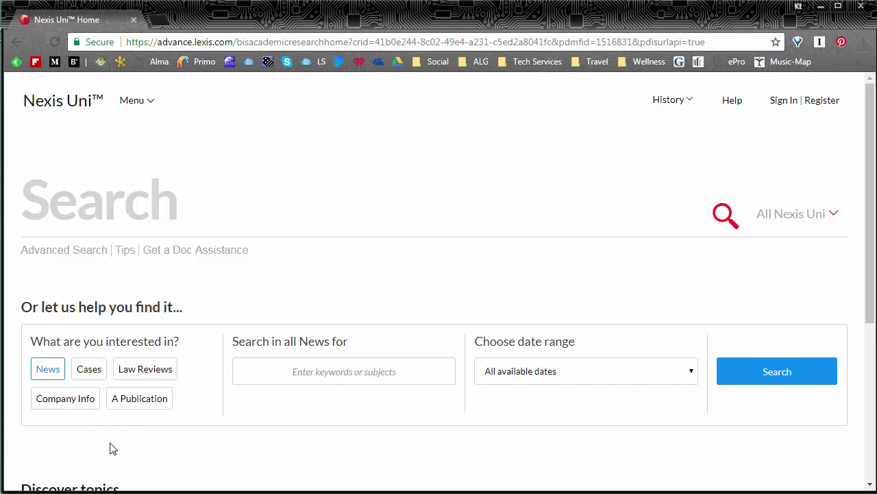
Restrict the search to State Cases with Georgia as the jurisdiction
left_click(87, 375)
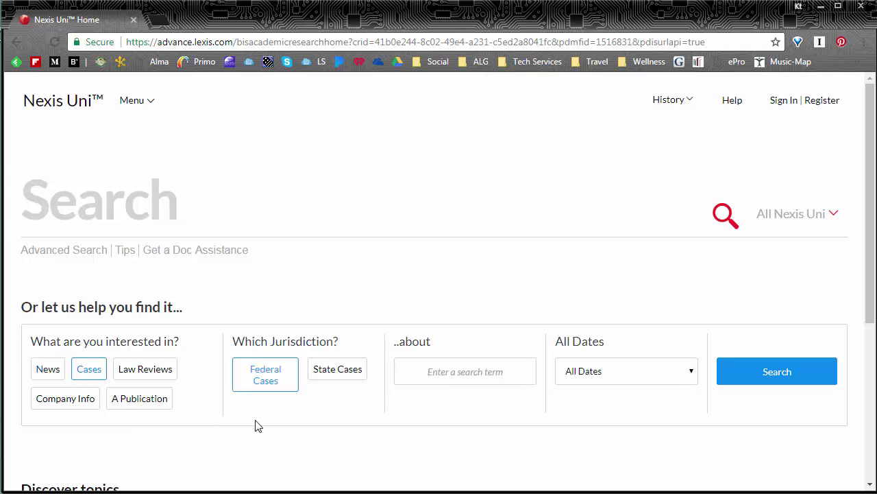
left_click(337, 374)
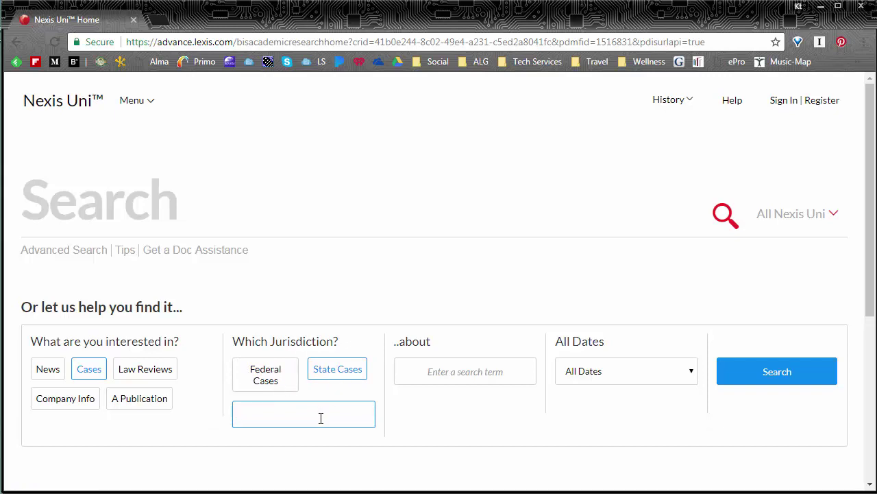
type("georgia")
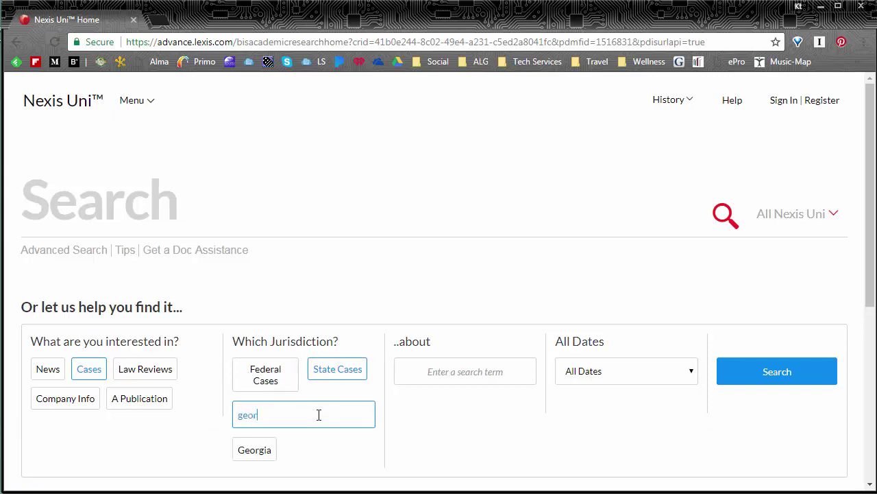
left_click(257, 453)
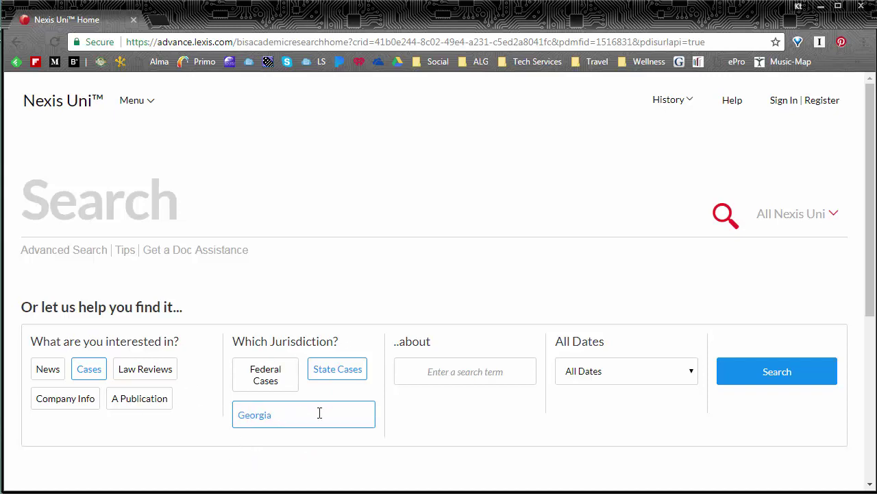
Enter 'firefighters' as the topic and limit the date to Five Years
left_click(454, 374)
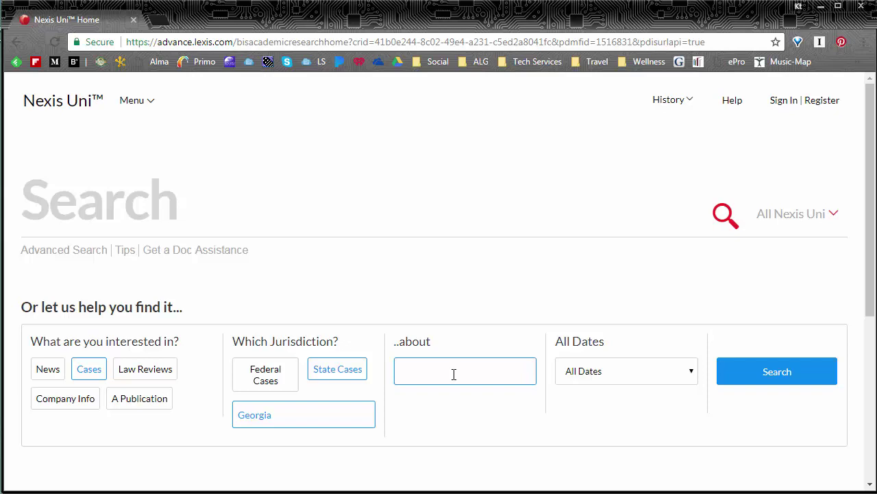
type("firefighters")
type("AND cancer")
key("BackSpace")
key("BackSpace")
key("BackSpace")
key("BackSpace")
key("BackSpace")
key("BackSpace")
key("BackSpace")
key("BackSpace")
key("BackSpace")
key("BackSpace")
left_click(692, 375)
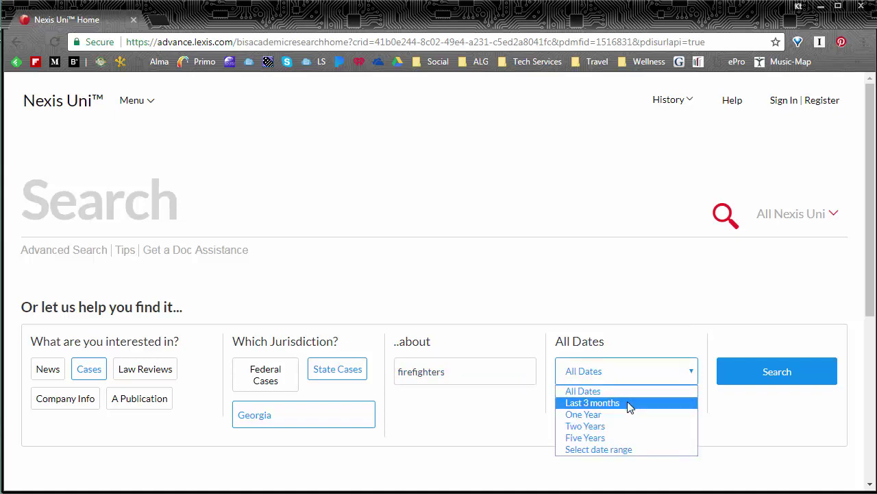
left_click(598, 439)
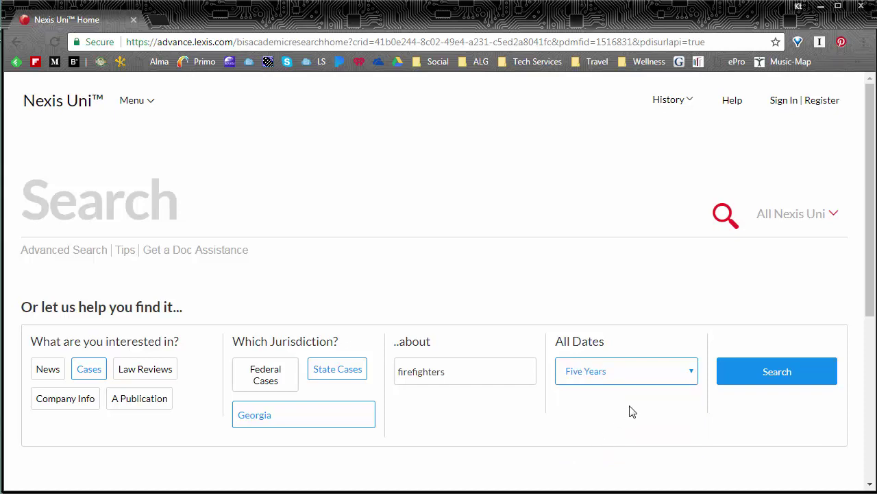
Run the search, browse the results, and open Shelnutt v. Mayor & Aldermen of City of Savannah
left_click(797, 370)
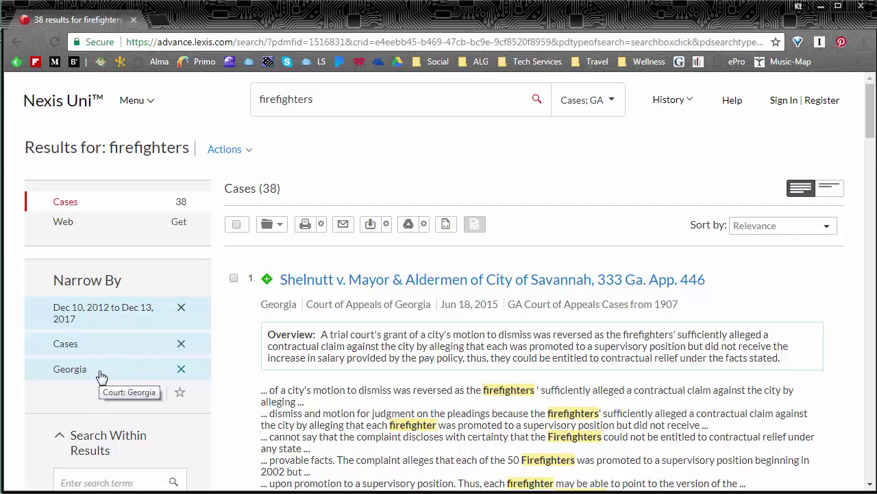
scroll(103, 401, "down", 1)
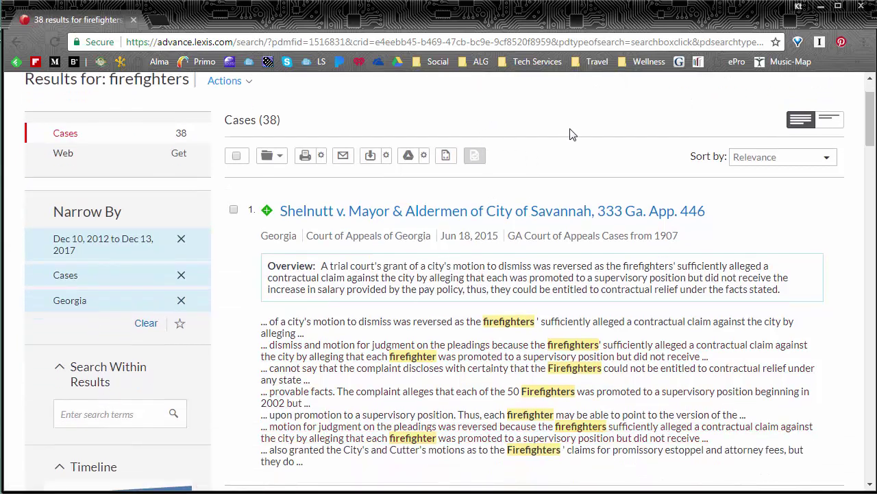
scroll(572, 137, "up", 1)
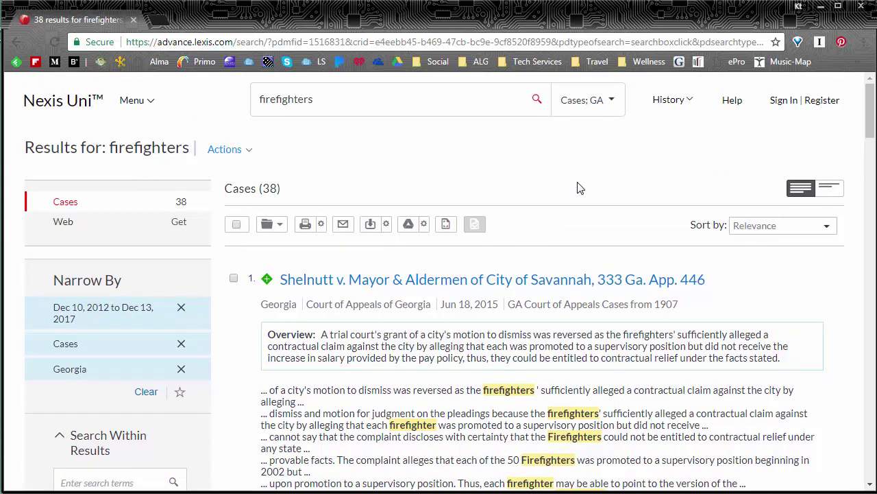
scroll(579, 184, "down", 1)
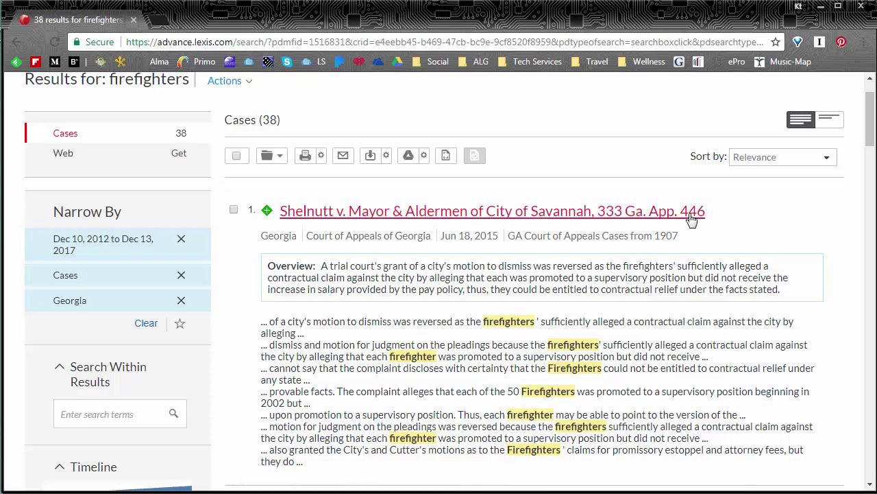
scroll(793, 213, "down", 1)
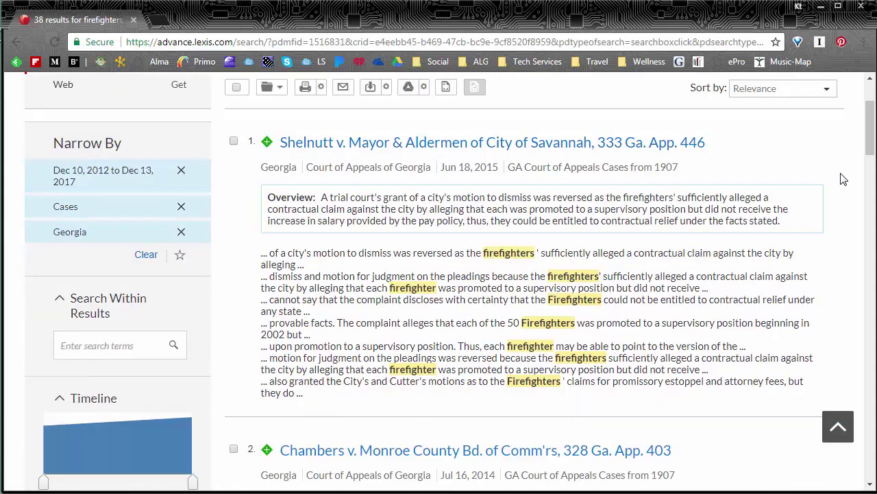
scroll(405, 397, "down", 1)
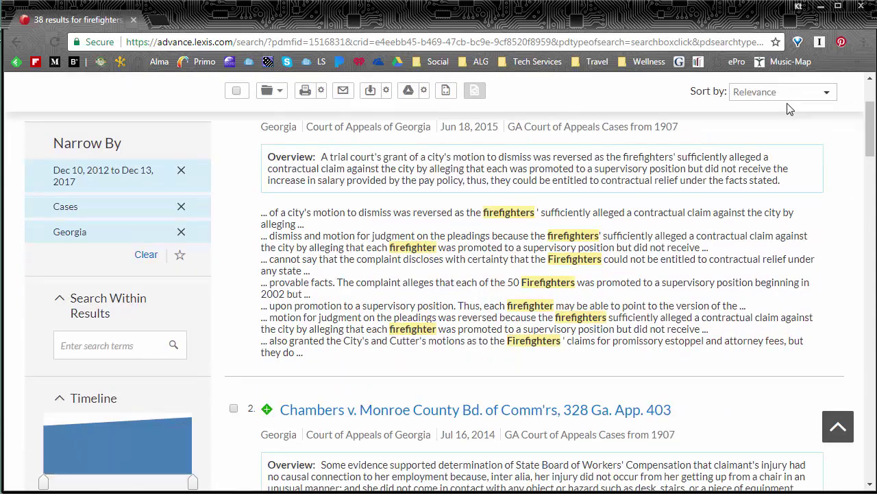
scroll(842, 232, "up", 2)
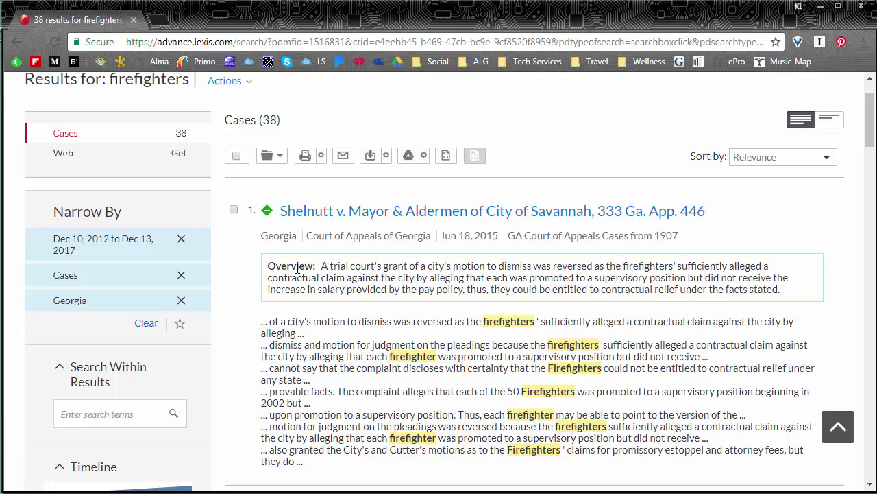
left_click(332, 217)
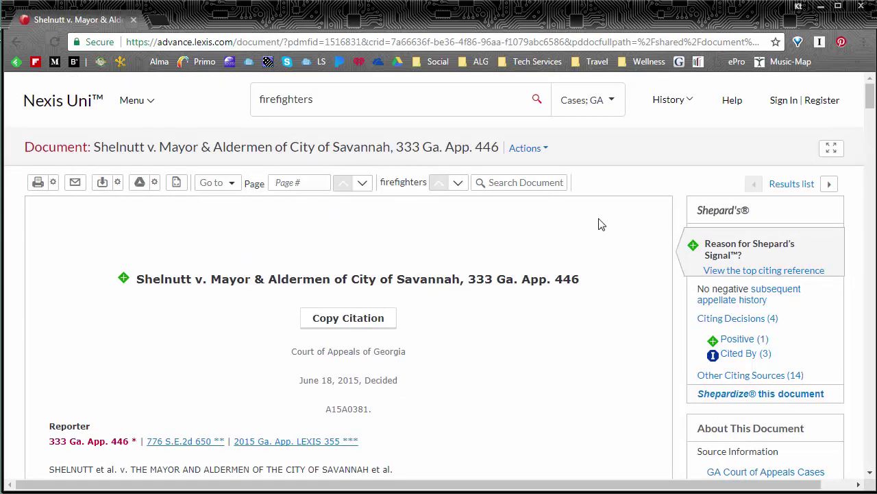
Read the Shelnutt case down to its headnotes, then return to the top for its citation
scroll(641, 233, "down", 5)
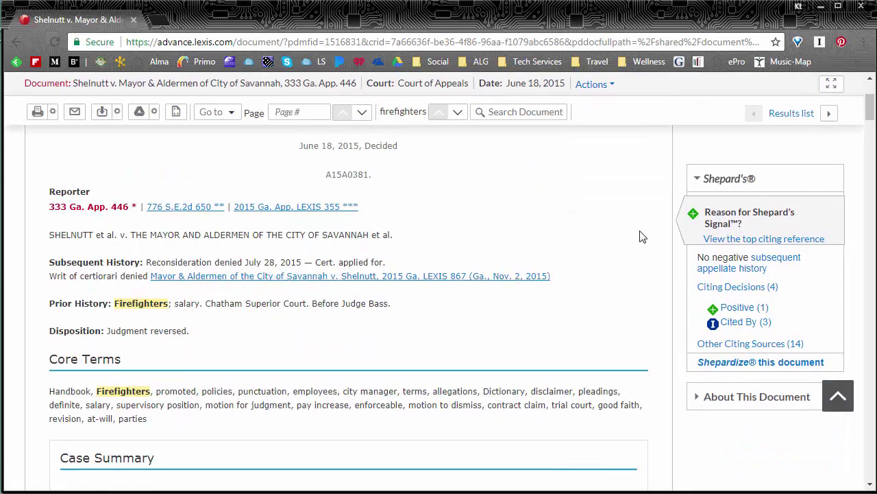
scroll(639, 238, "down", 8)
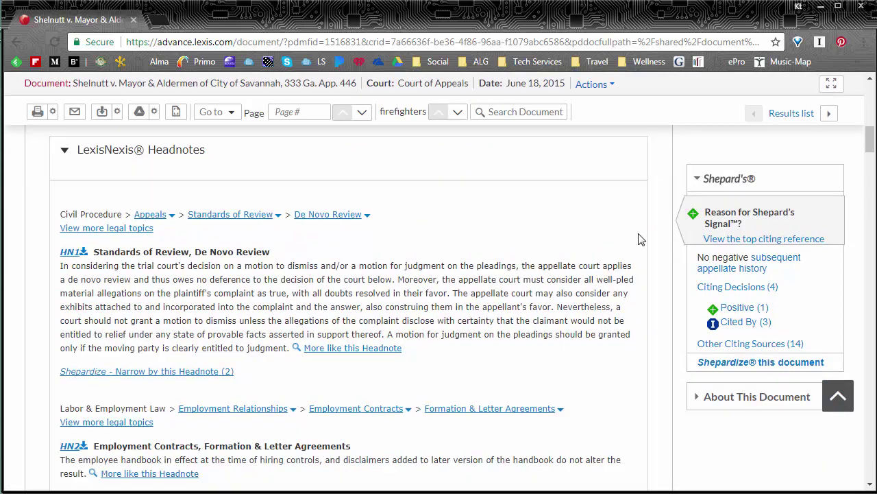
scroll(641, 239, "down", 3)
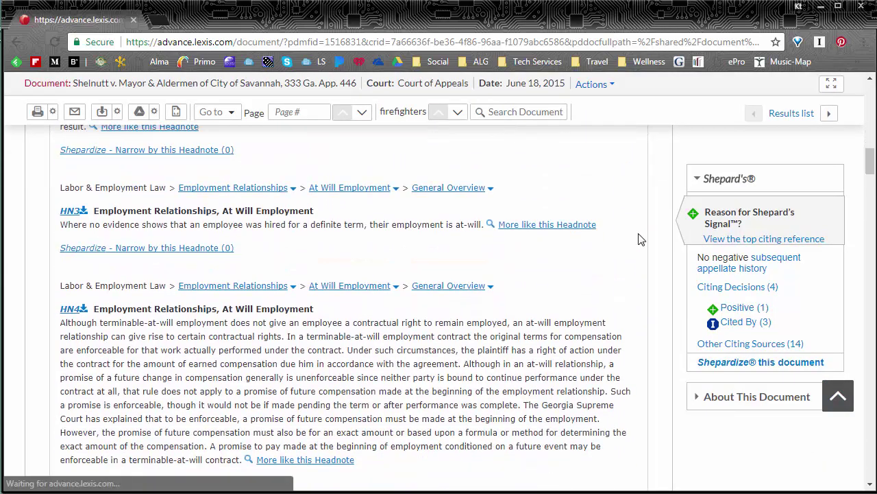
scroll(638, 237, "down", 3)
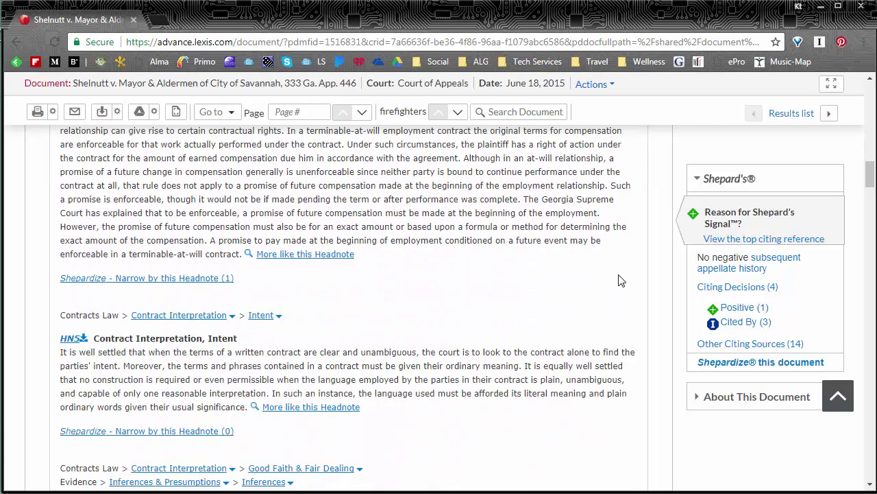
scroll(620, 278, "up", 4)
scroll(620, 281, "up", 1)
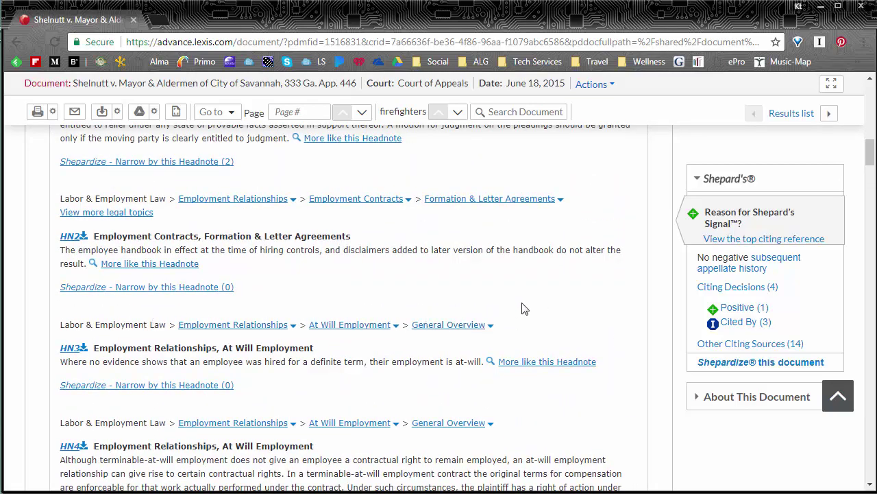
scroll(598, 262, "up", 1)
scroll(610, 260, "up", 10)
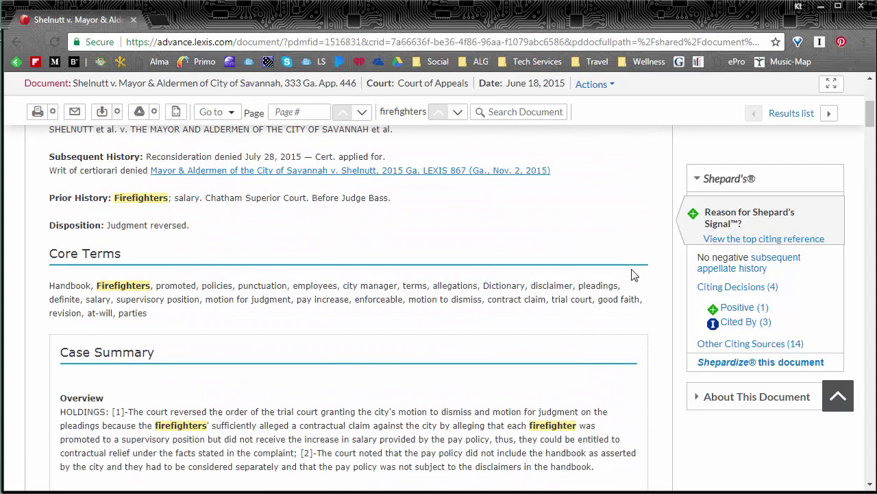
scroll(625, 271, "up", 5)
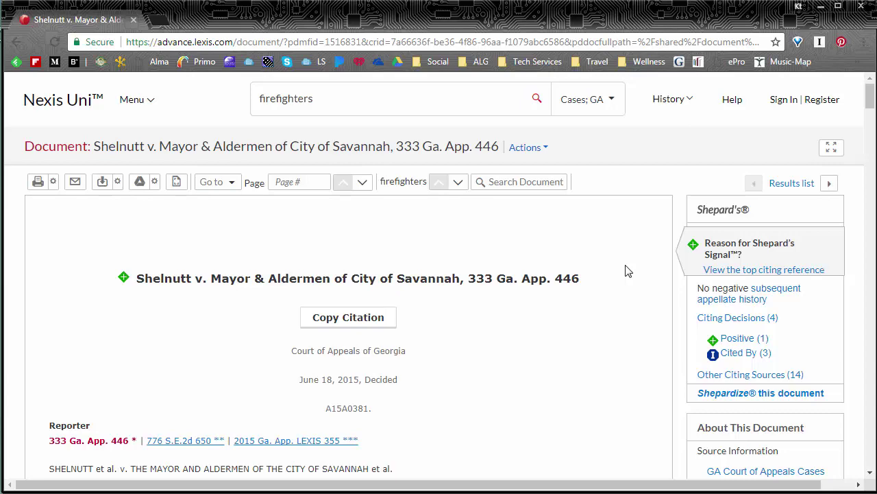
scroll(612, 274, "down", 2)
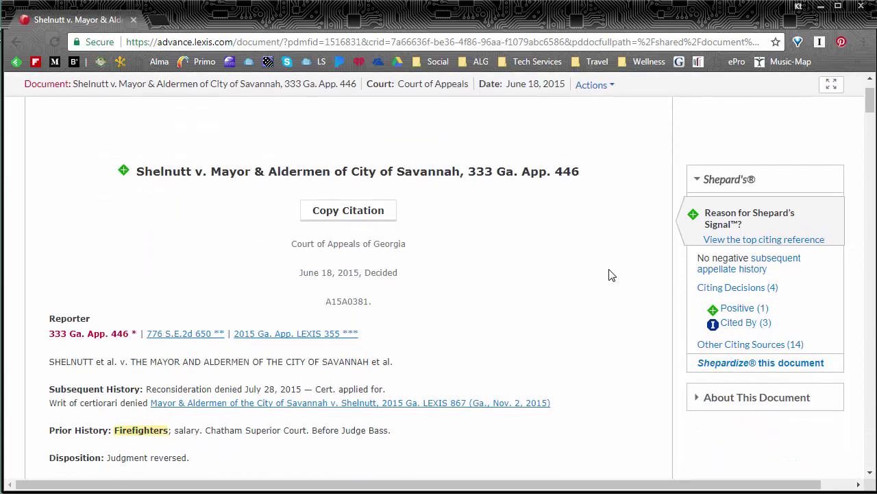
scroll(612, 275, "up", 2)
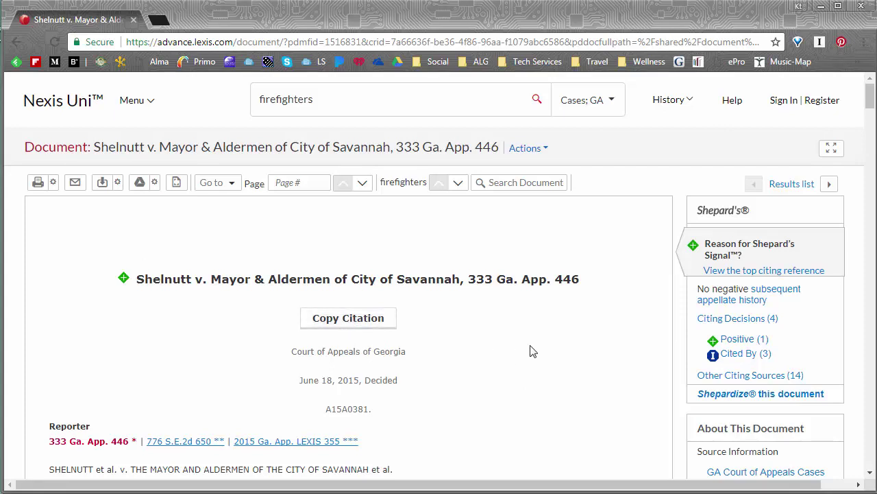
left_click(308, 319)
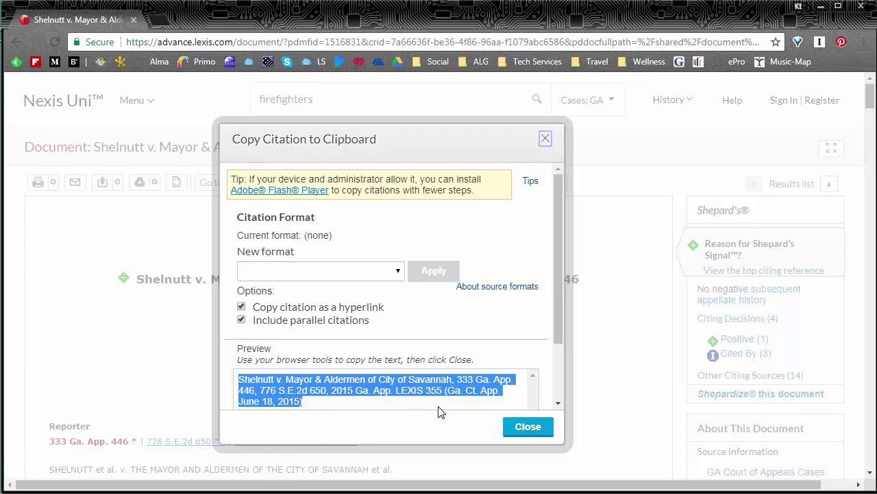
Close the Copy Citation dialog after copying the Shelnutt citation, 333 Ga. App. 446
left_click(524, 426)
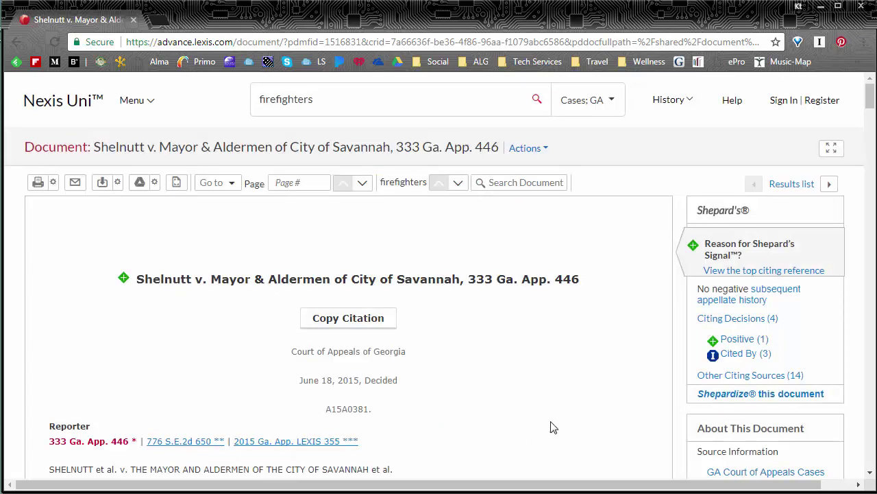
Go back to the 38 Georgia firefighter results and scroll through the other cases
left_click(793, 185)
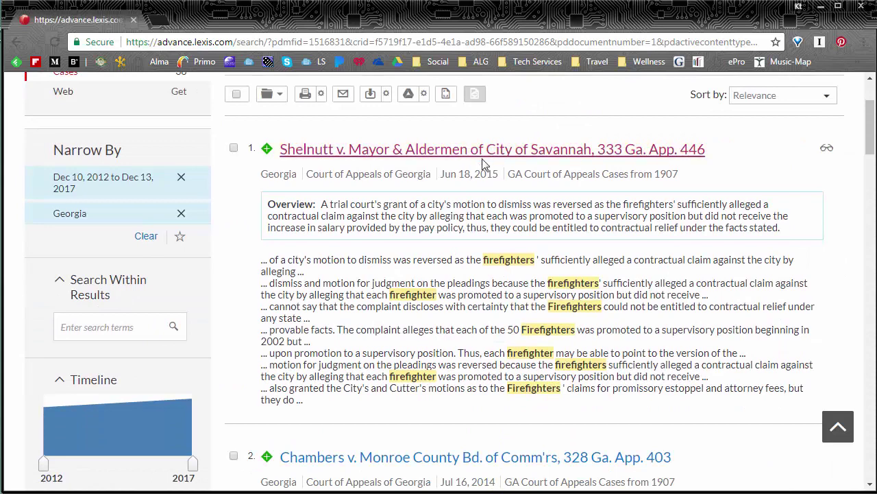
scroll(513, 226, "down", 5)
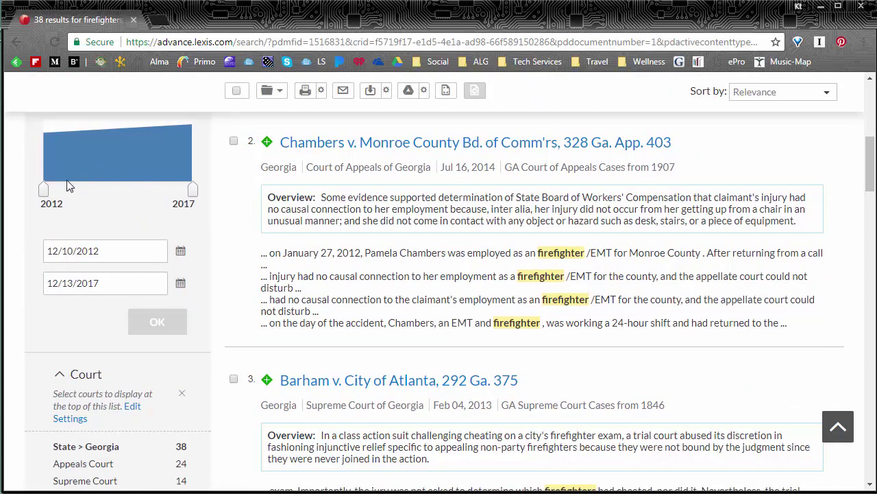
scroll(172, 201, "down", 1)
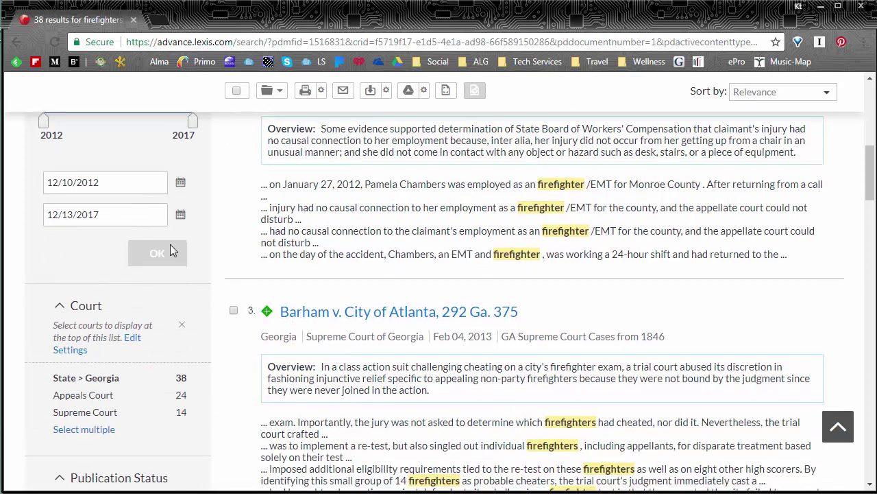
scroll(180, 272, "down", 3)
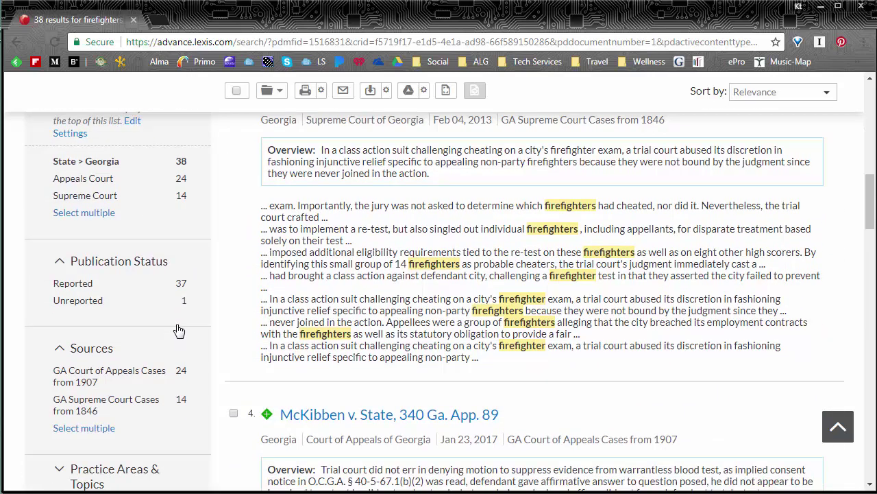
scroll(179, 330, "down", 3)
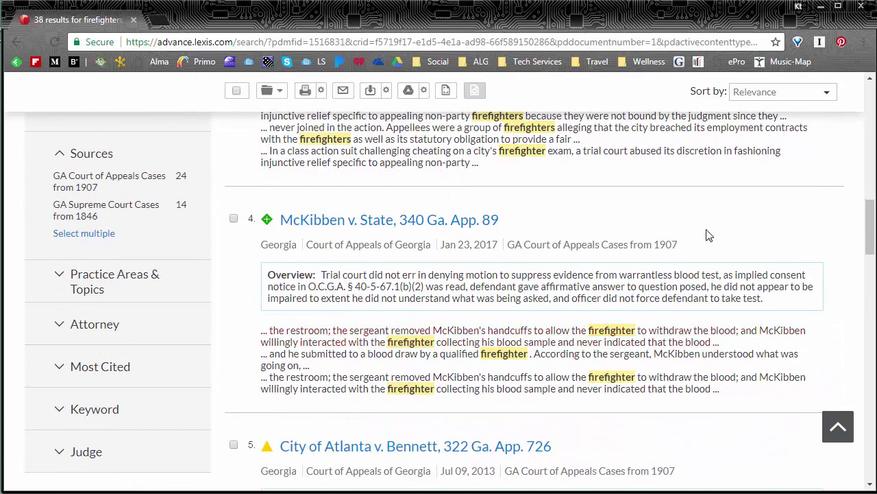
scroll(750, 218, "up", 2)
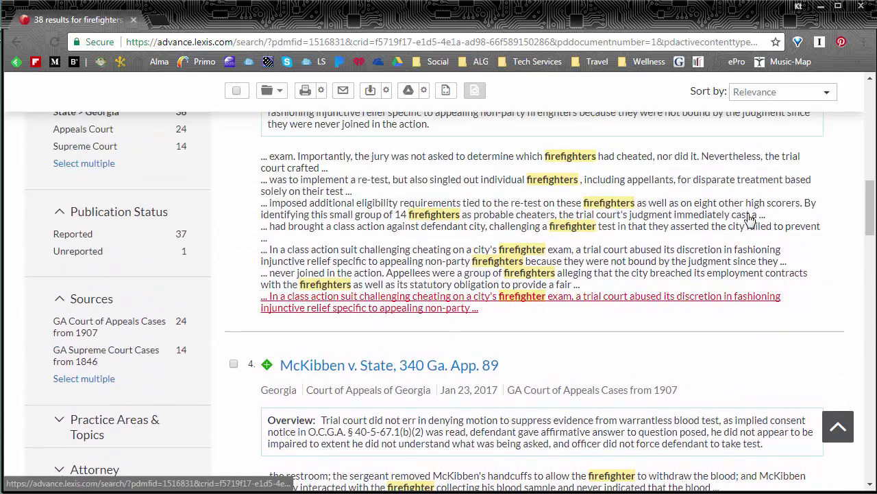
scroll(749, 218, "up", 10)
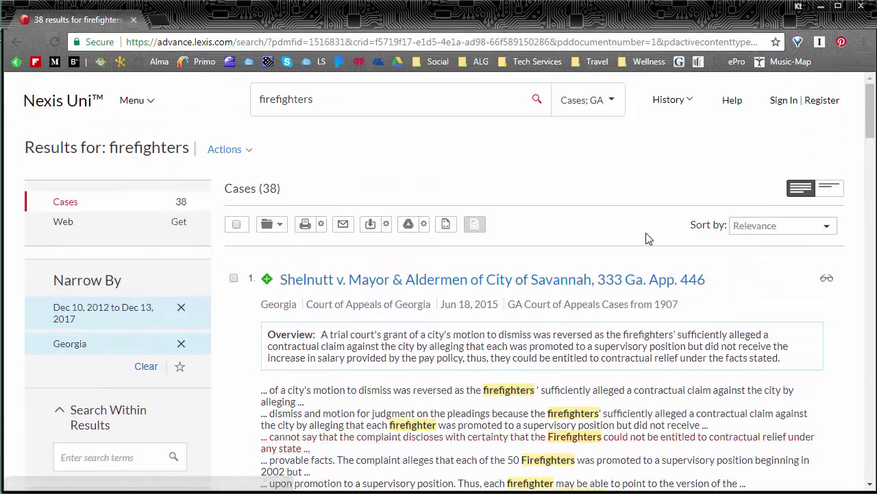